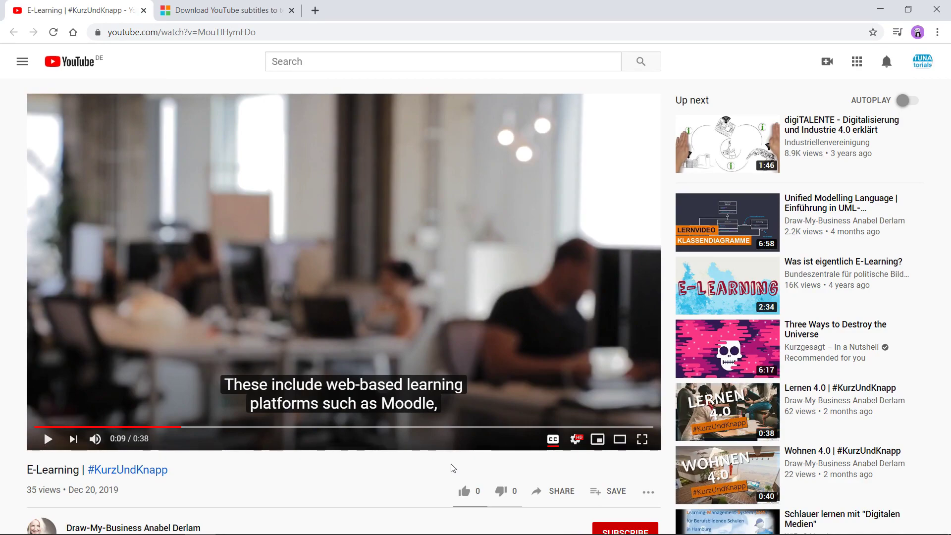
Open the player's Subtitles/CC menu to see the English, German and Auto-translate options.
{"action": "left_click", "coordinate": [571, 444]}
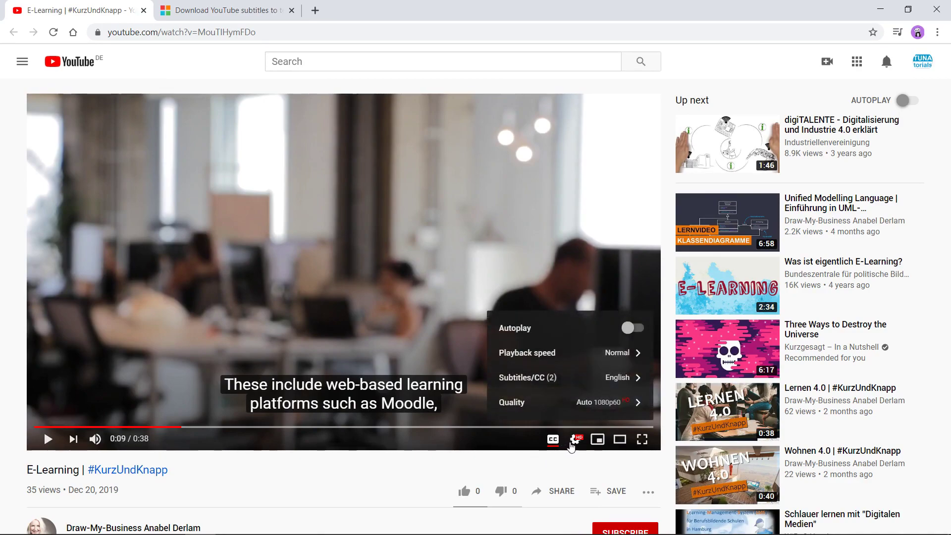
{"action": "left_click", "coordinate": [583, 378]}
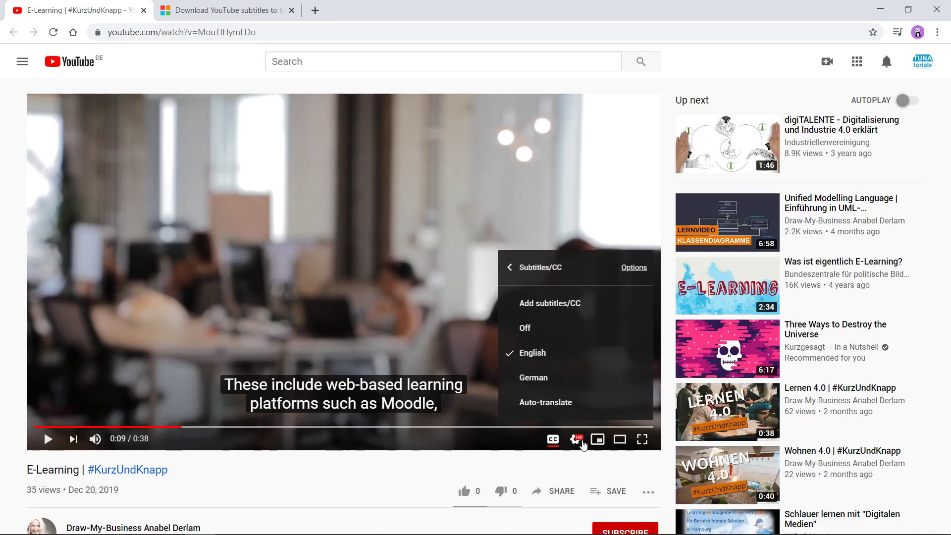
Open the video's transcript beside the player and check which transcript languages it offers.
{"action": "left_click", "coordinate": [583, 444]}
{"action": "left_click", "coordinate": [648, 493]}
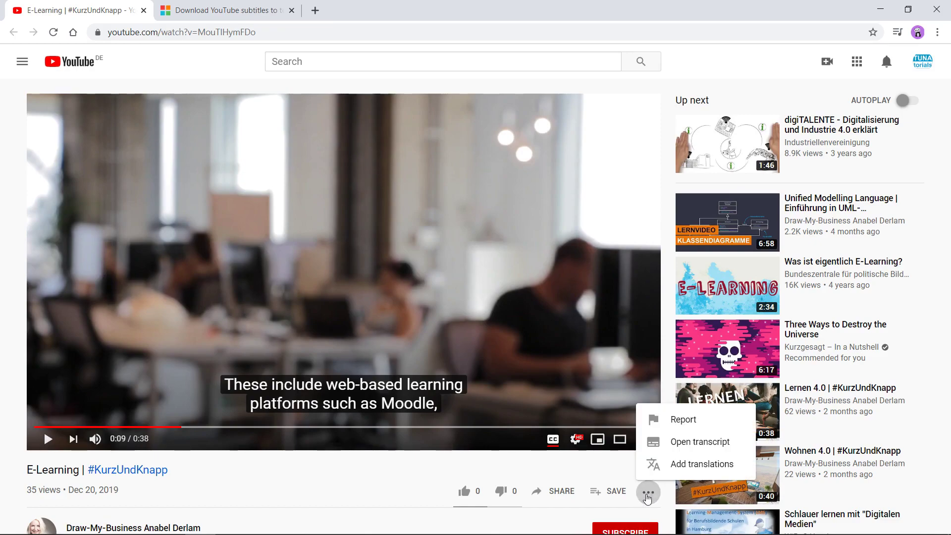
{"action": "left_click", "coordinate": [656, 446]}
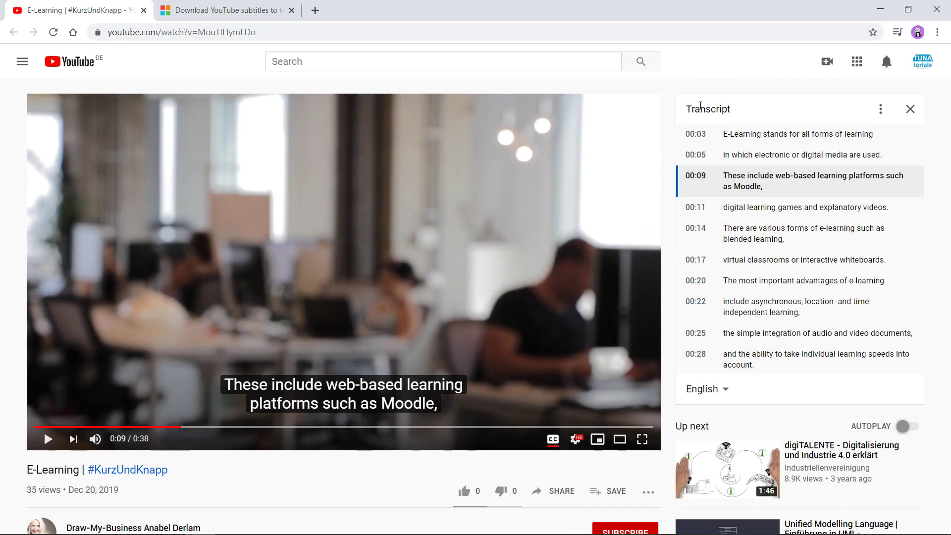
{"action": "scroll", "coordinate": [672, 167], "scroll_direction": "down", "scroll_amount": 5}
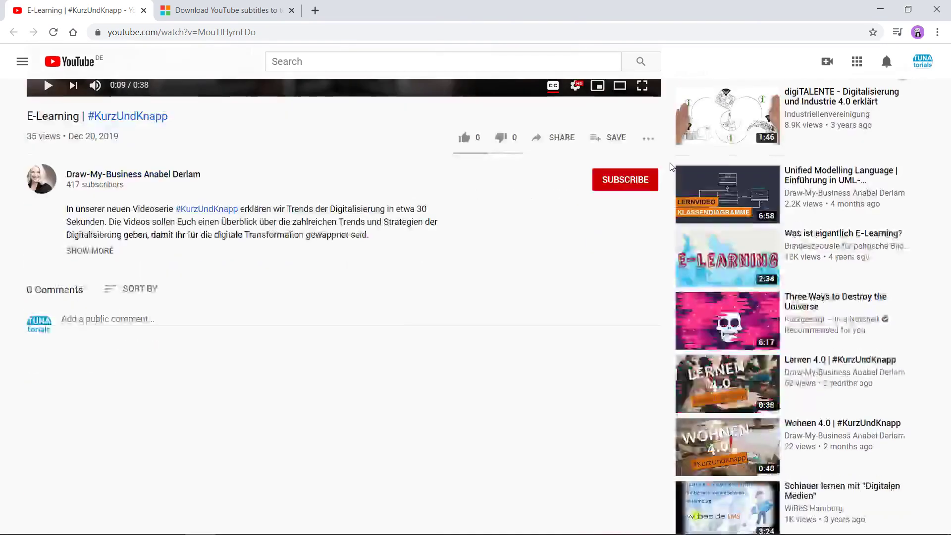
{"action": "scroll", "coordinate": [671, 167], "scroll_direction": "up", "scroll_amount": 3}
{"action": "scroll", "coordinate": [671, 166], "scroll_direction": "up", "scroll_amount": 2}
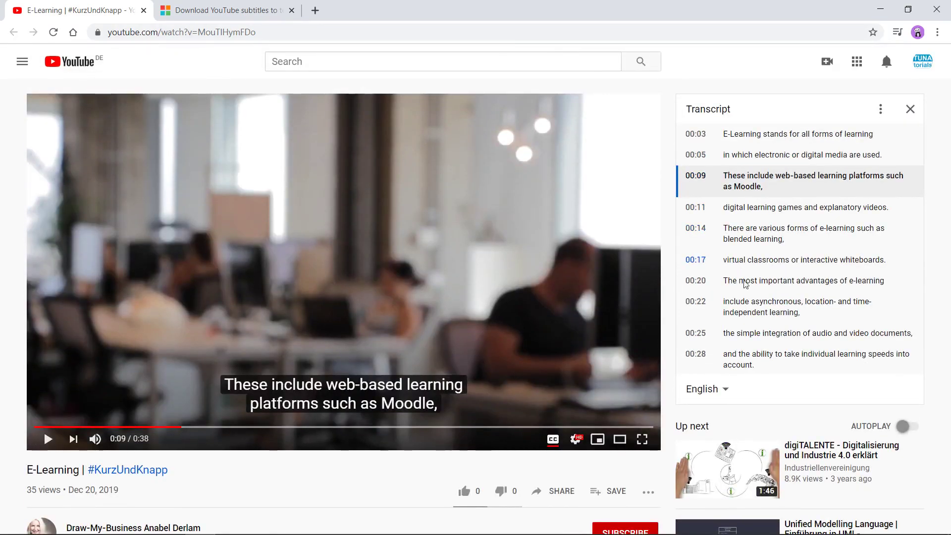
{"action": "left_click", "coordinate": [728, 389]}
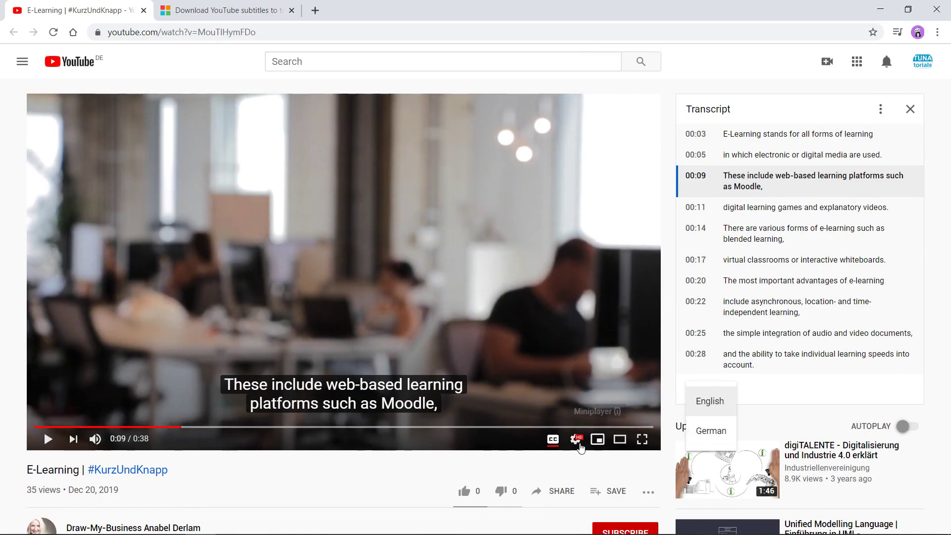
Recheck the subtitle languages, then jump playback to the 00:28, 00:25 and 00:09 transcript lines.
{"action": "left_click", "coordinate": [576, 441]}
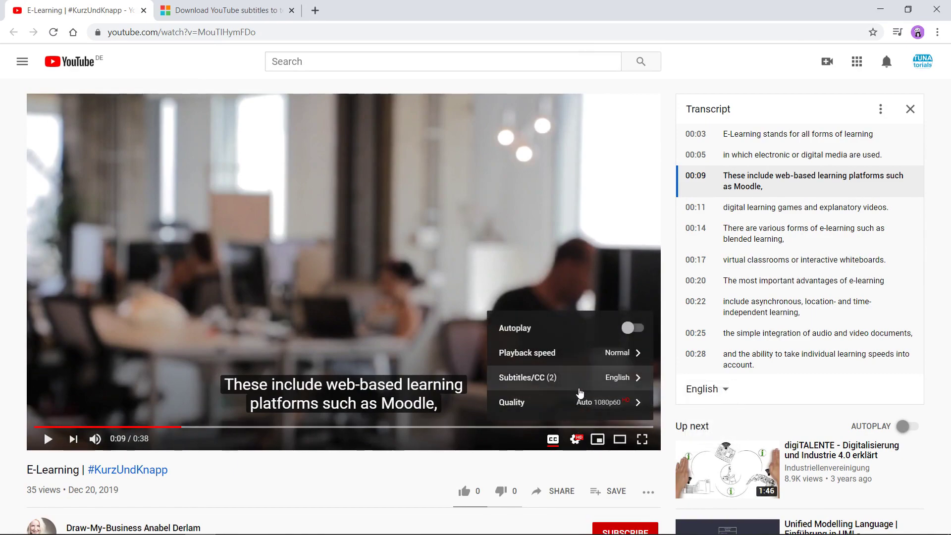
{"action": "left_click", "coordinate": [579, 382]}
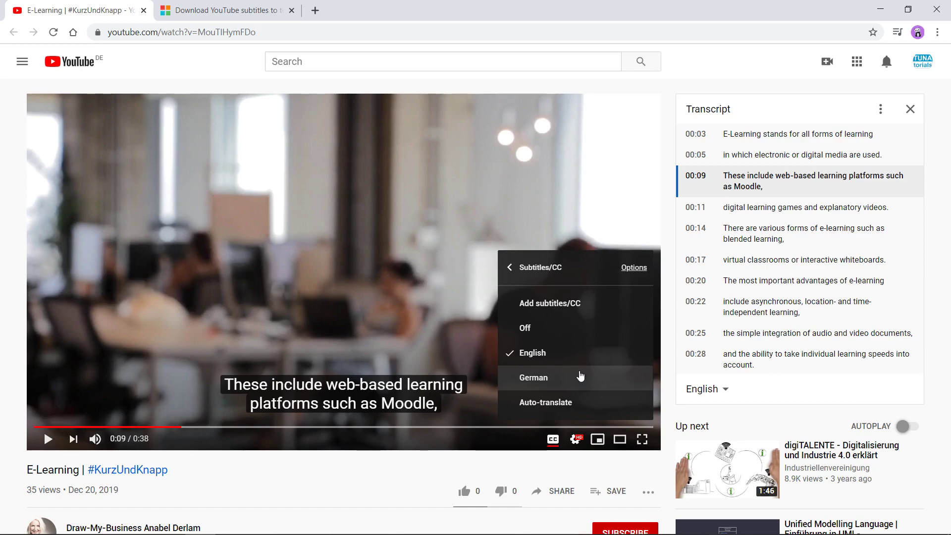
{"action": "left_click", "coordinate": [784, 378]}
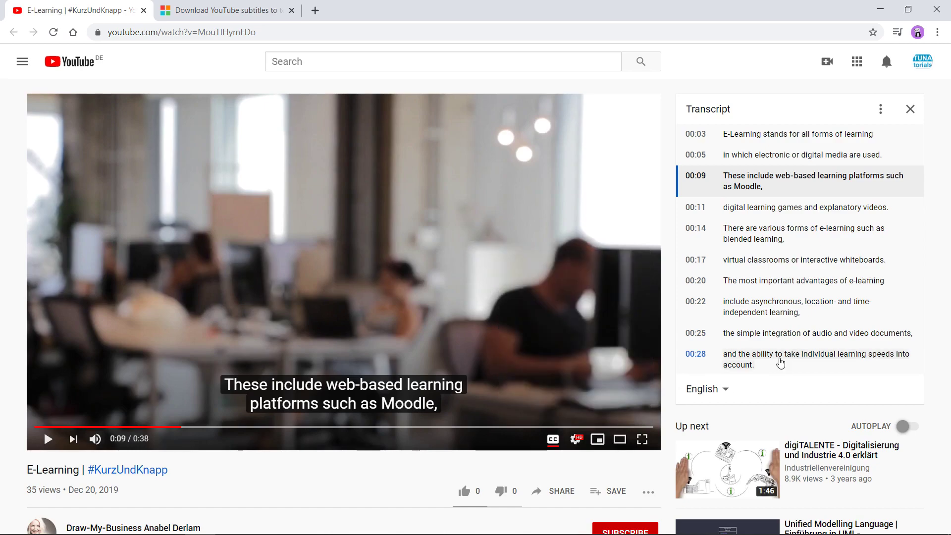
{"action": "left_click_drag", "start_coordinate": [784, 366], "coordinate": [724, 353]}
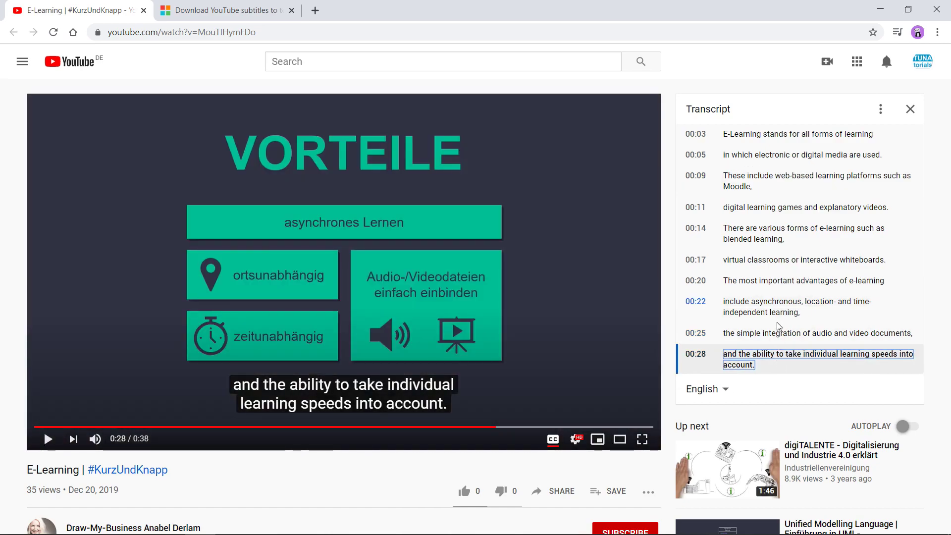
{"action": "left_click", "coordinate": [773, 339]}
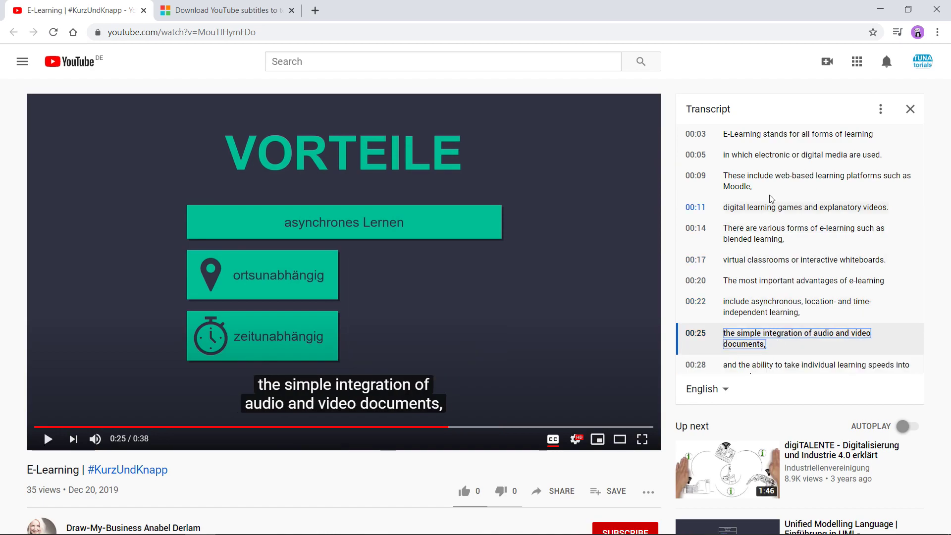
{"action": "left_click", "coordinate": [769, 185]}
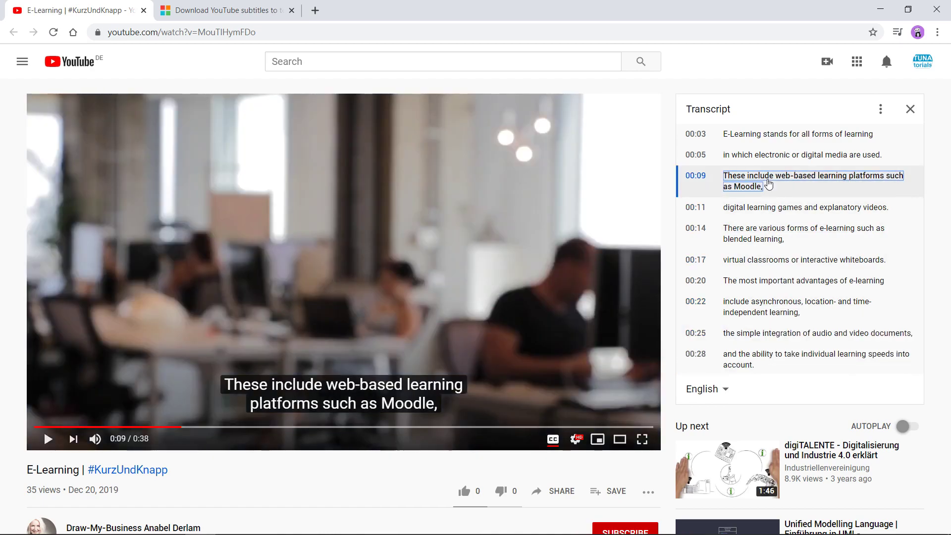
Toggle the transcript timestamps off and back on so they stay visible.
{"action": "left_click", "coordinate": [882, 110]}
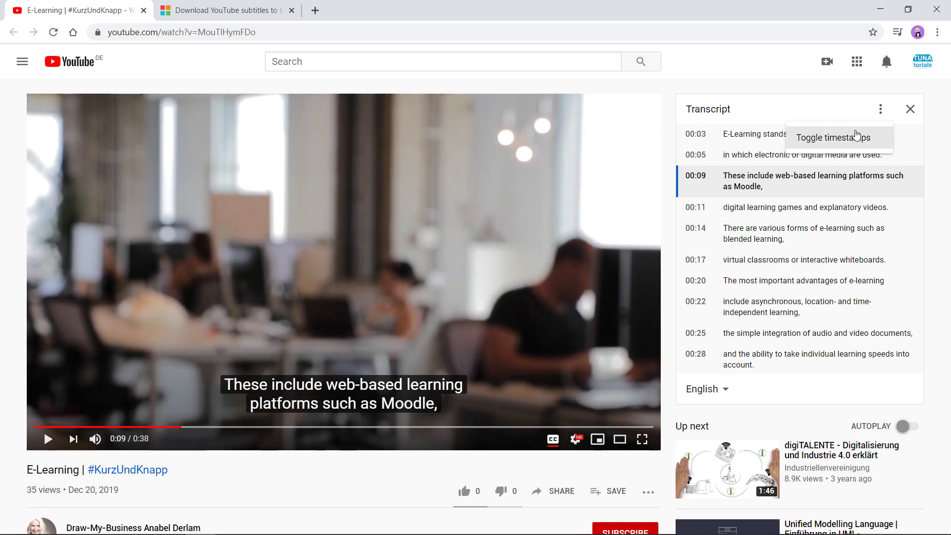
{"action": "left_click", "coordinate": [831, 136]}
{"action": "left_click", "coordinate": [880, 110]}
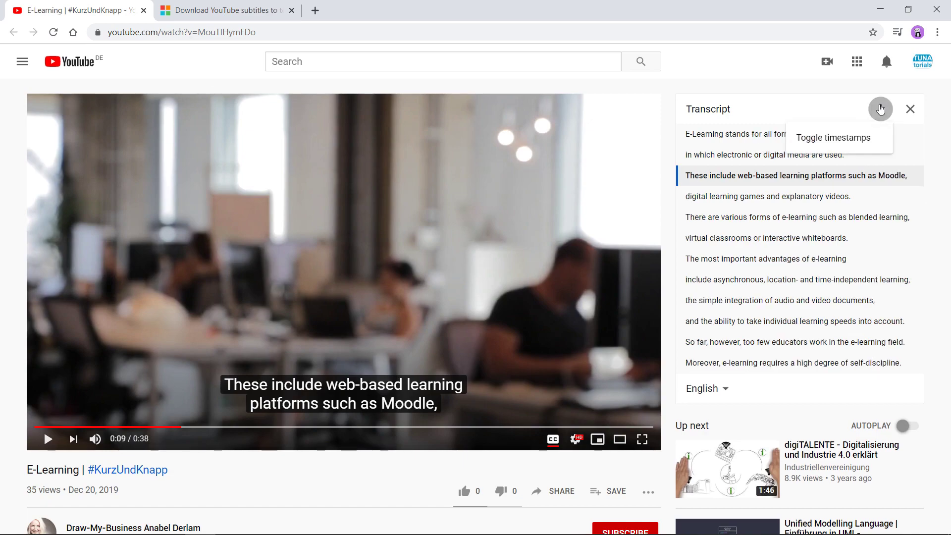
{"action": "left_click", "coordinate": [836, 138]}
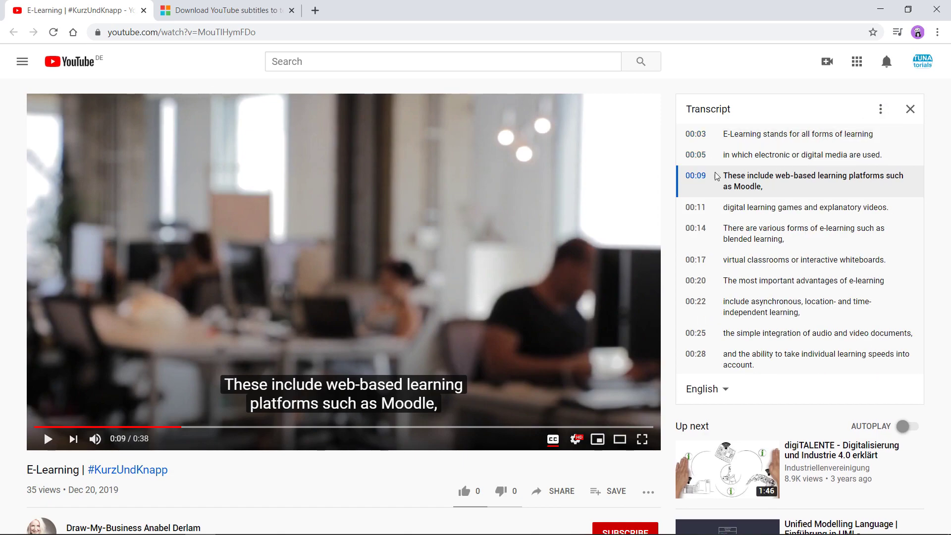
Highlight the 00:09–00:22 transcript text, then select the video's full web address.
{"action": "left_click_drag", "start_coordinate": [686, 175], "coordinate": [867, 317]}
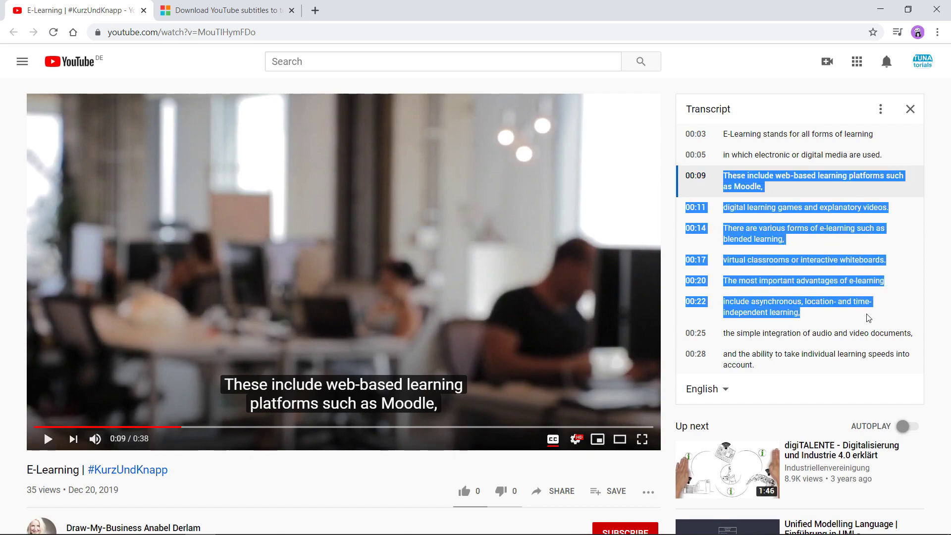
{"action": "left_click", "coordinate": [867, 319]}
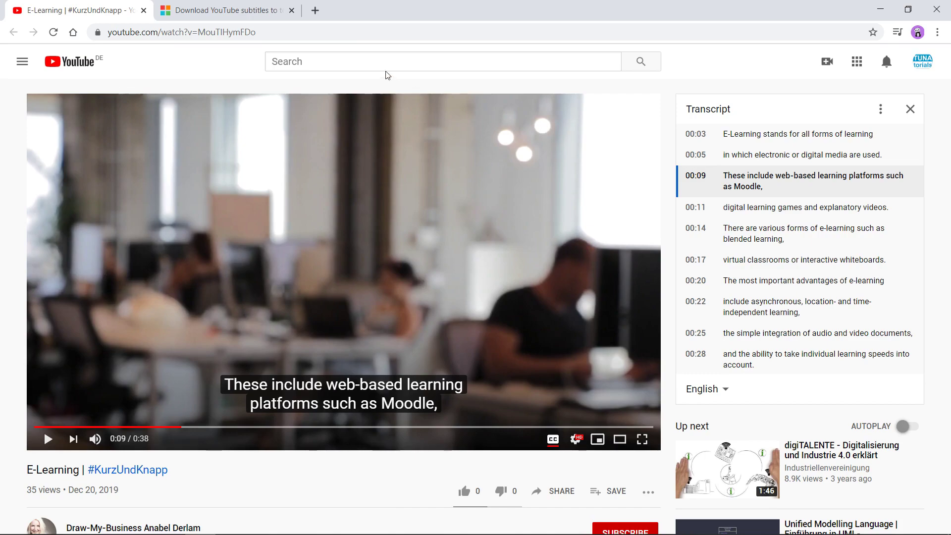
{"action": "left_click", "coordinate": [348, 32]}
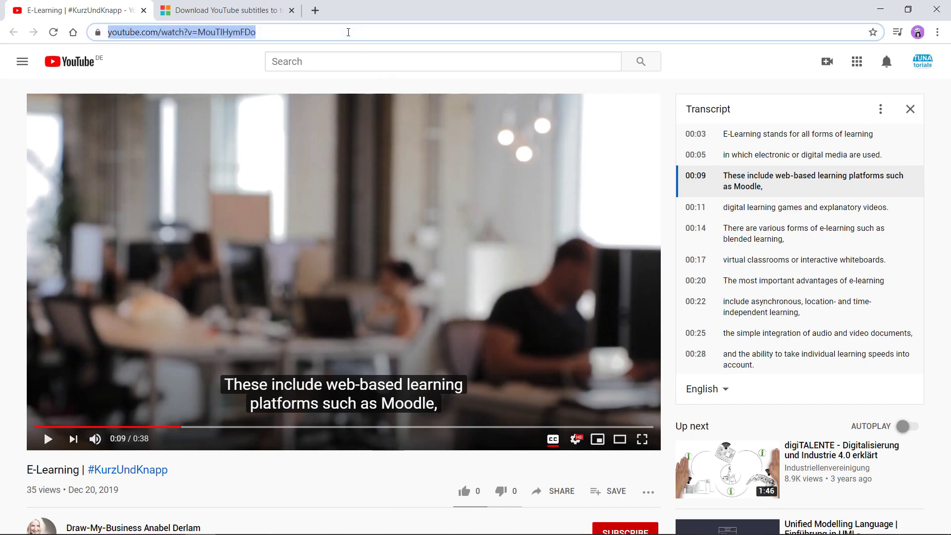
{"action": "left_click", "coordinate": [236, 70]}
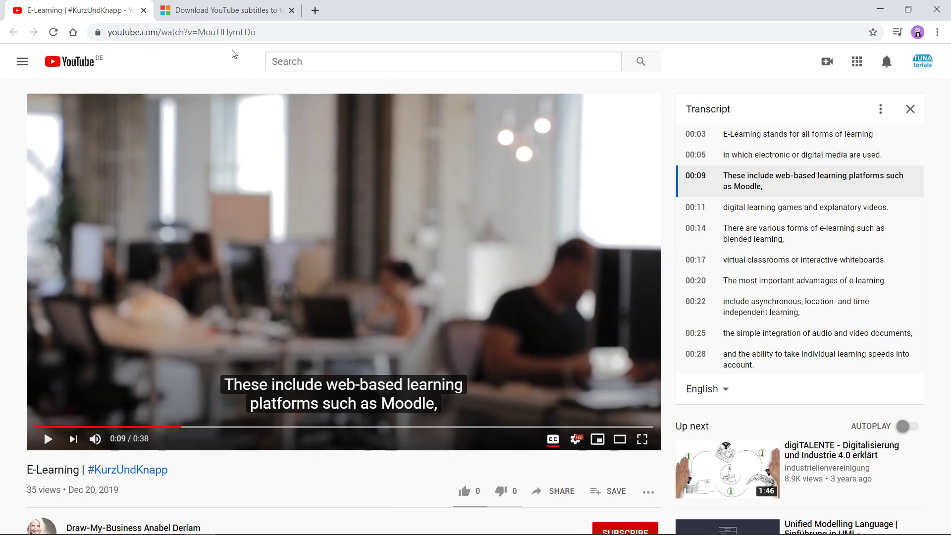
On the downloader page, paste the E-Learning video's link and fetch its subtitles.
{"action": "left_click", "coordinate": [231, 10]}
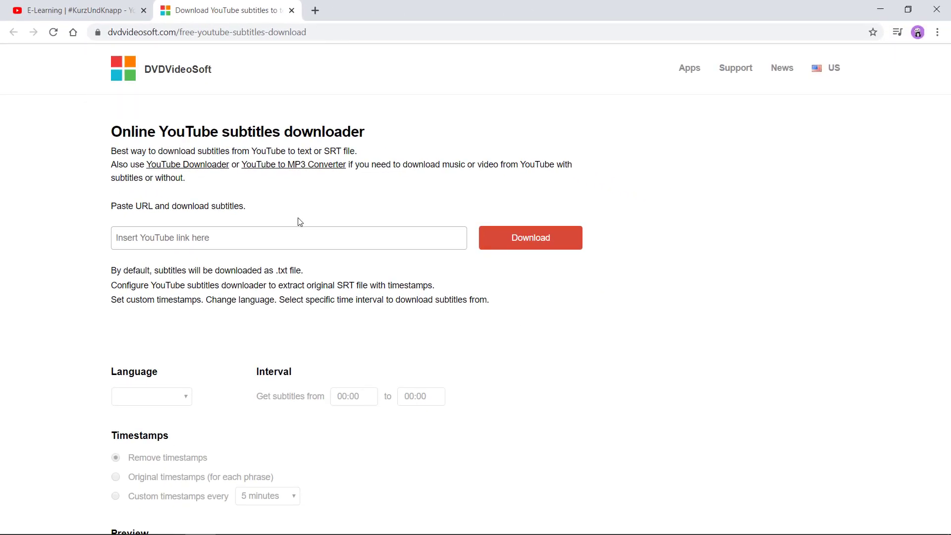
{"action": "scroll", "coordinate": [297, 218], "scroll_direction": "down", "scroll_amount": 3}
{"action": "scroll", "coordinate": [299, 221], "scroll_direction": "down", "scroll_amount": 5}
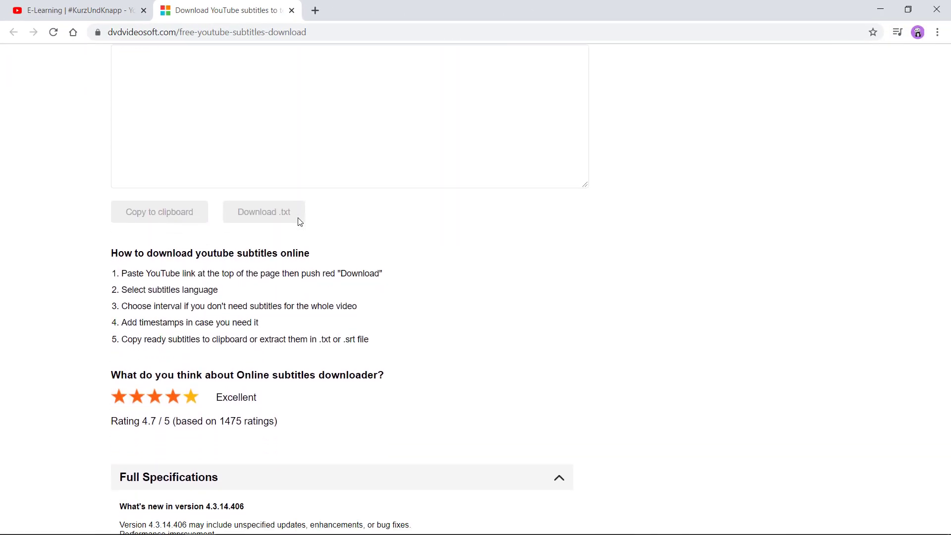
{"action": "scroll", "coordinate": [300, 223], "scroll_direction": "up", "scroll_amount": 2}
{"action": "scroll", "coordinate": [299, 221], "scroll_direction": "up", "scroll_amount": 3}
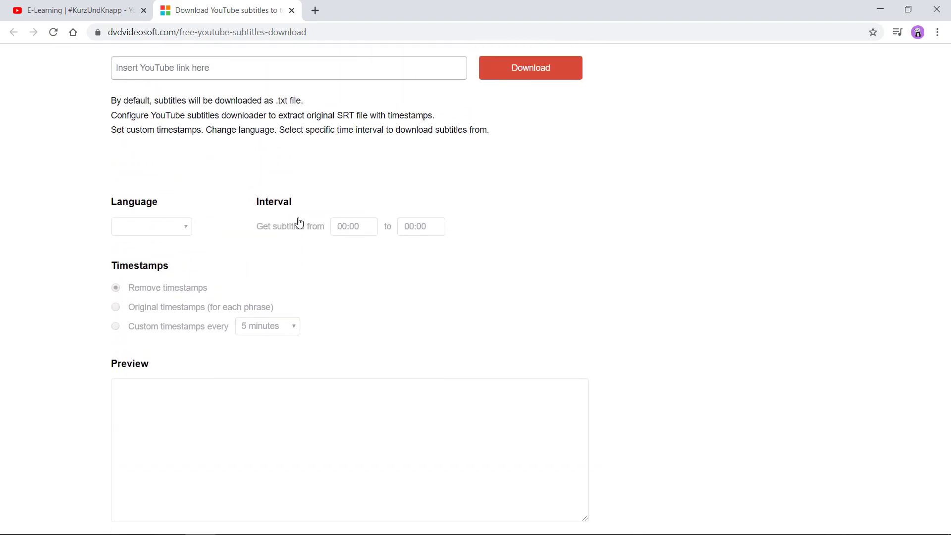
{"action": "scroll", "coordinate": [298, 219], "scroll_direction": "up", "scroll_amount": 2}
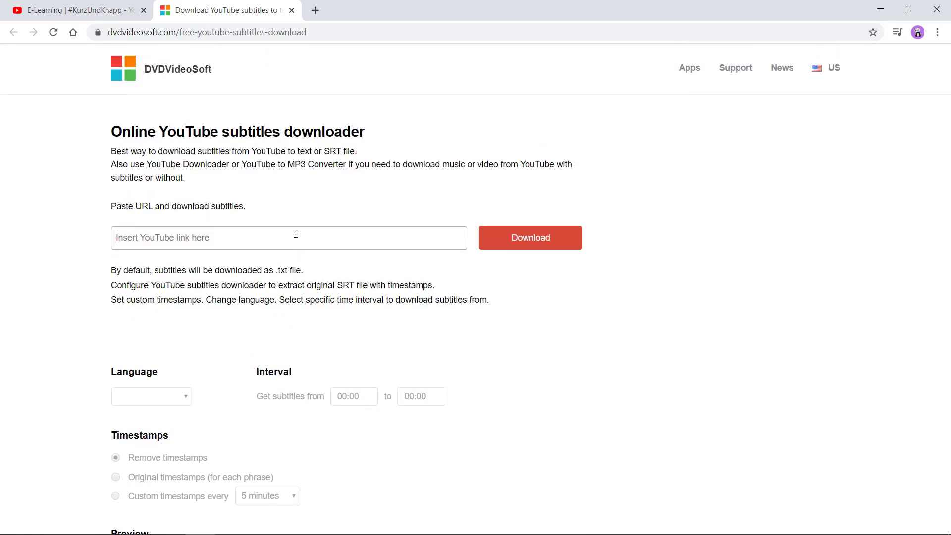
{"action": "left_click", "coordinate": [296, 234]}
{"action": "key", "text": "ctrl+v"}
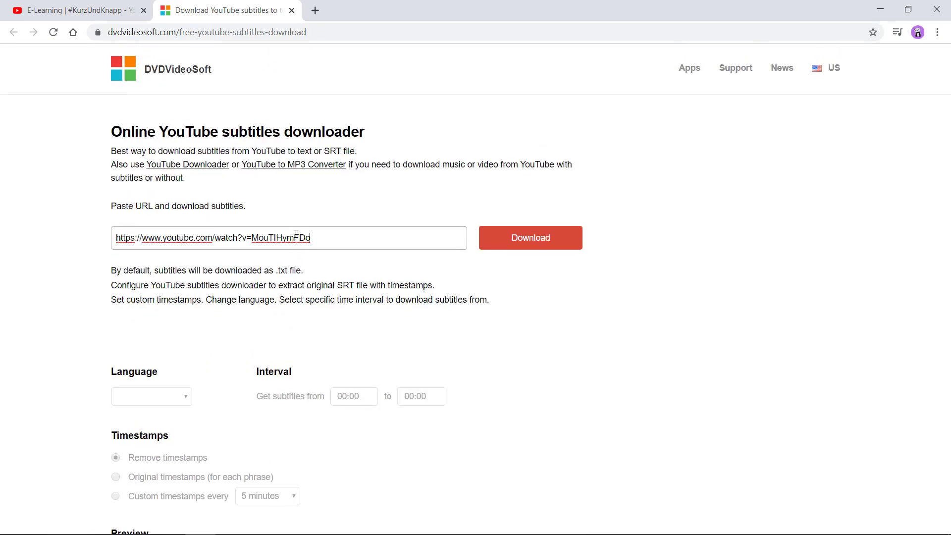
{"action": "left_click", "coordinate": [504, 238]}
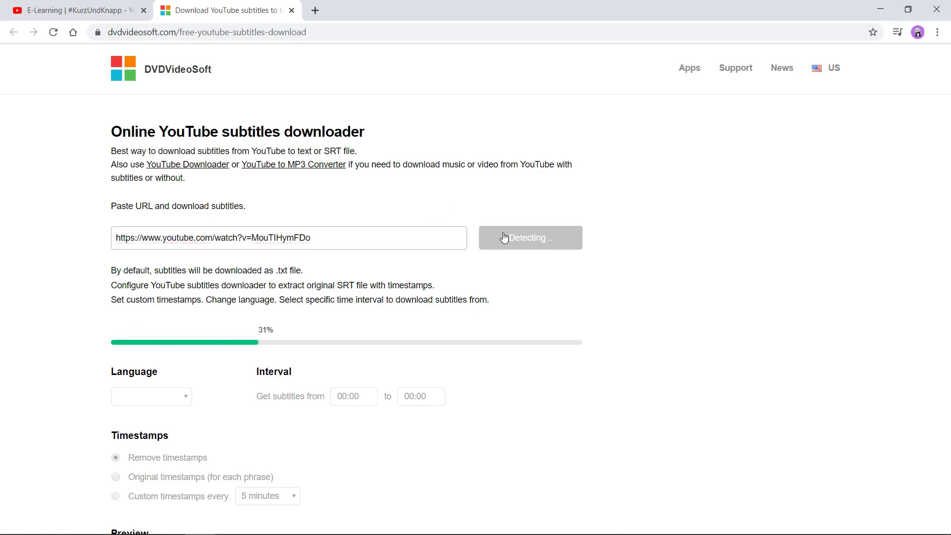
Download the subtitles as subtitles.txt, view the file, and return to the downloader.
{"action": "left_click", "coordinate": [504, 238]}
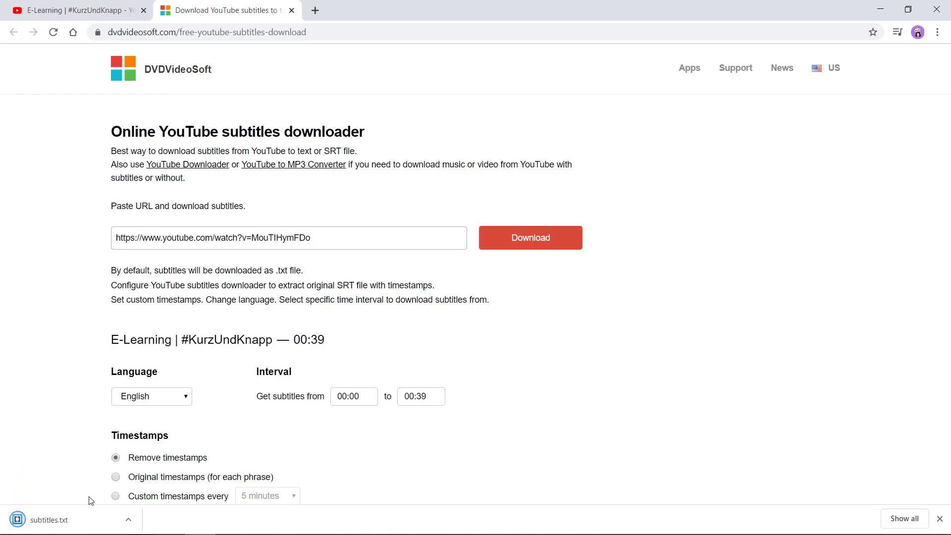
{"action": "left_click", "coordinate": [89, 524]}
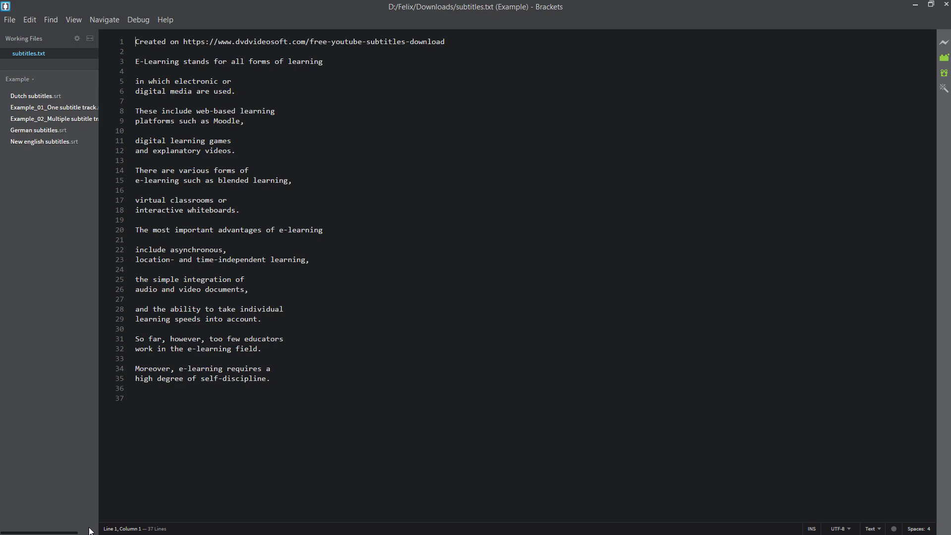
{"action": "key", "text": "alt+Tab"}
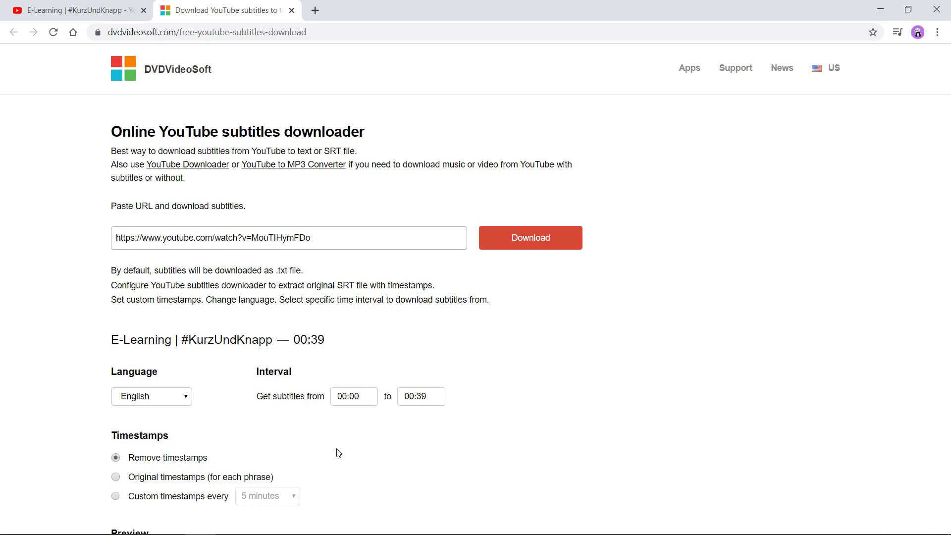
Choose Deutsch with 'Original timestamps (for each phrase)', preview the text, and download subtitles.srt.
{"action": "left_click", "coordinate": [188, 399]}
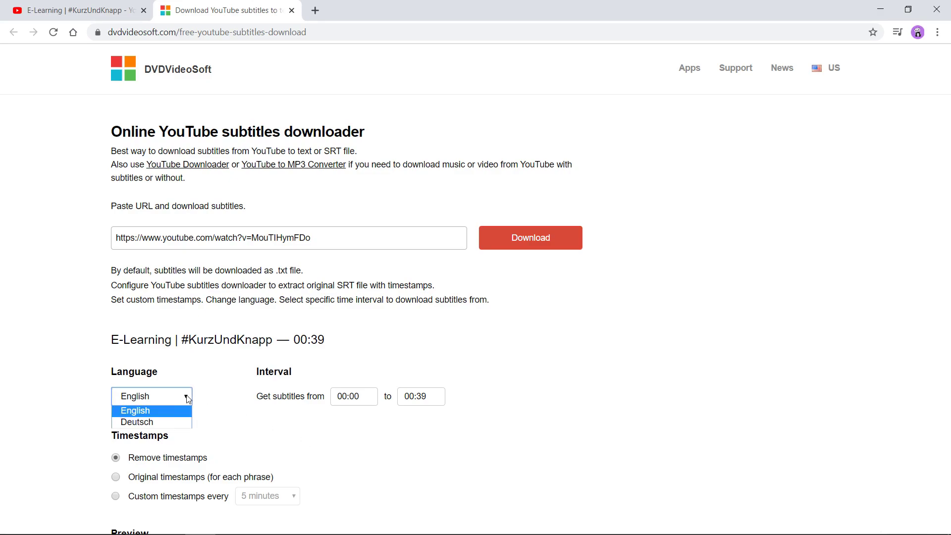
{"action": "left_click", "coordinate": [179, 424]}
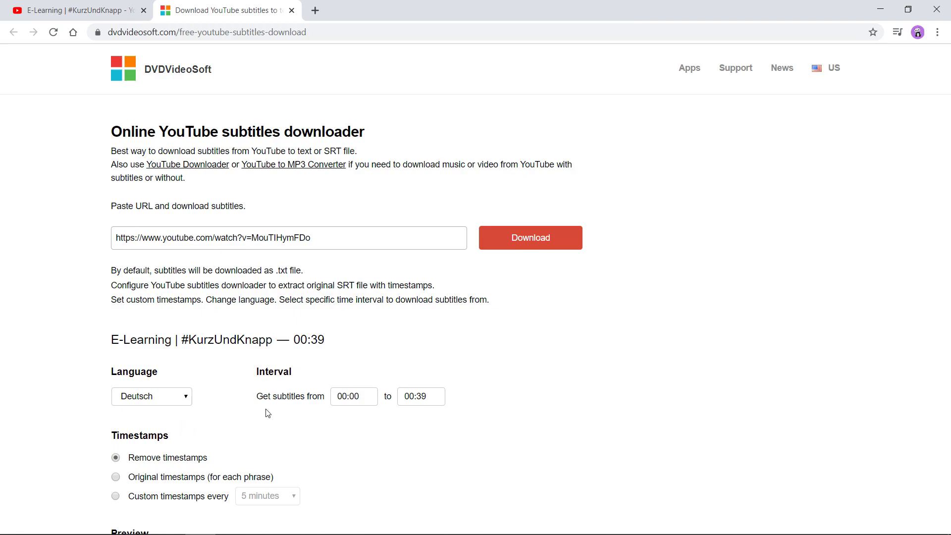
{"action": "scroll", "coordinate": [355, 413], "scroll_direction": "down", "scroll_amount": 1}
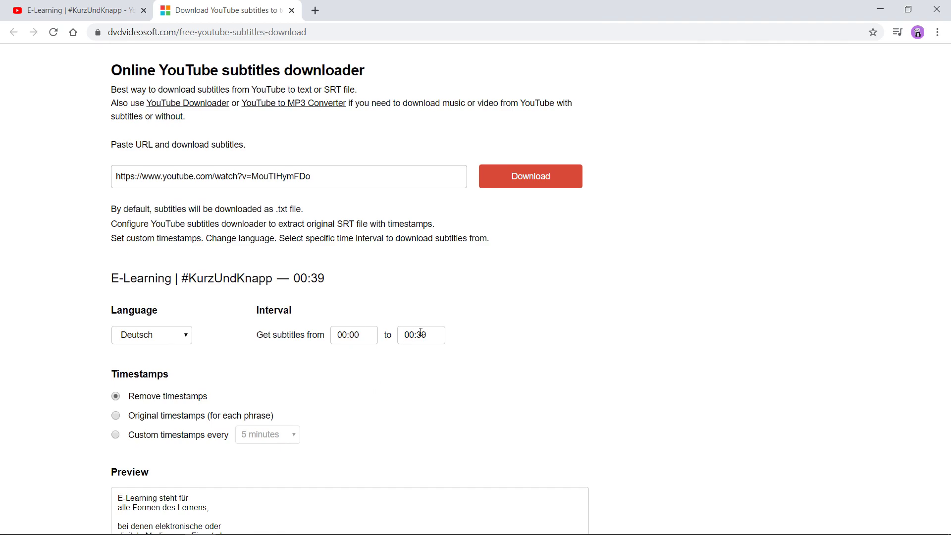
{"action": "scroll", "coordinate": [420, 333], "scroll_direction": "down", "scroll_amount": 2}
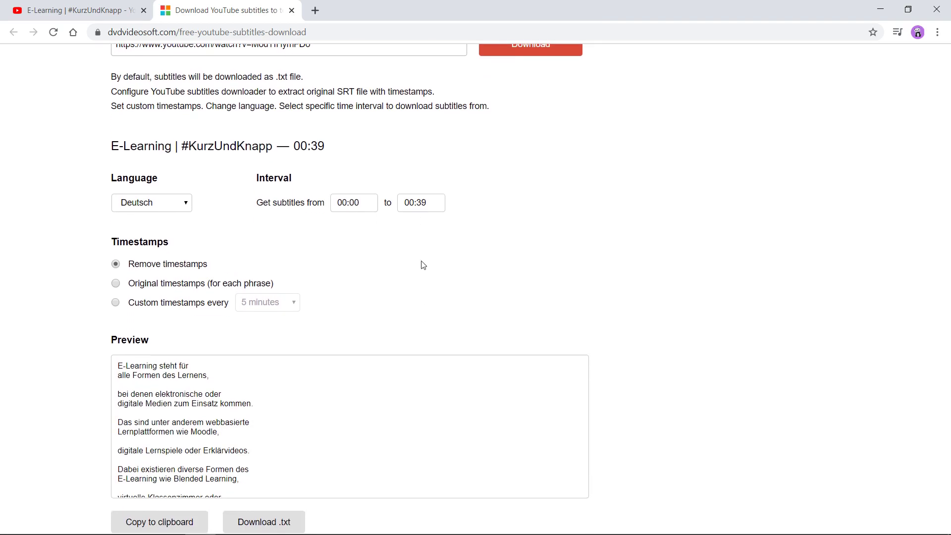
{"action": "left_click", "coordinate": [199, 285]}
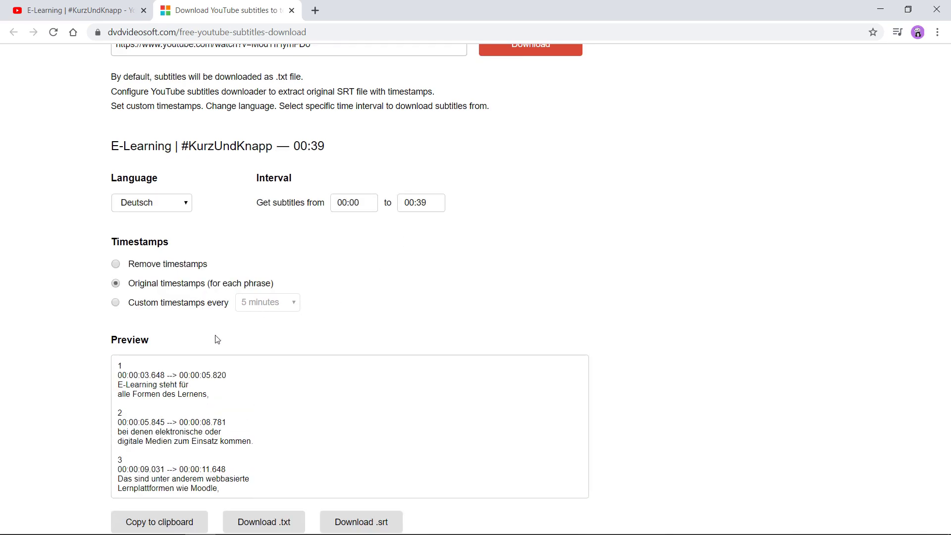
{"action": "scroll", "coordinate": [224, 374], "scroll_direction": "down", "scroll_amount": 1}
{"action": "scroll", "coordinate": [224, 373], "scroll_direction": "down", "scroll_amount": 1}
{"action": "scroll", "coordinate": [224, 373], "scroll_direction": "down", "scroll_amount": 1}
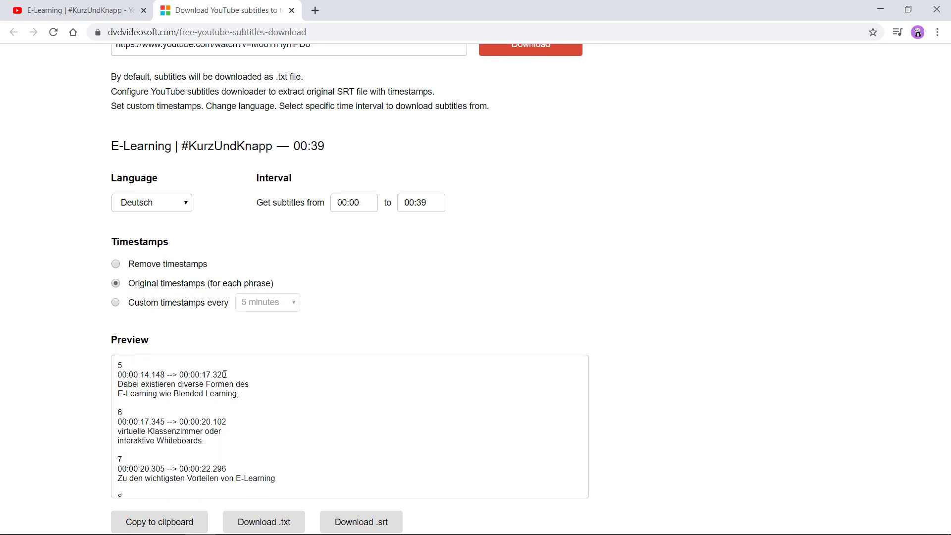
{"action": "scroll", "coordinate": [225, 374], "scroll_direction": "down", "scroll_amount": 1}
{"action": "scroll", "coordinate": [225, 373], "scroll_direction": "down", "scroll_amount": 1}
{"action": "scroll", "coordinate": [291, 334], "scroll_direction": "down", "scroll_amount": 1}
{"action": "scroll", "coordinate": [334, 323], "scroll_direction": "down", "scroll_amount": 1}
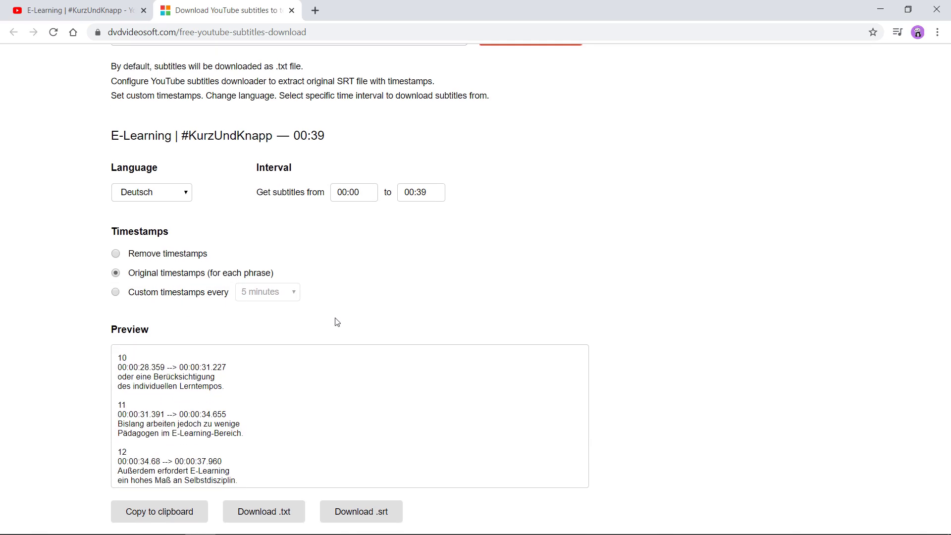
{"action": "scroll", "coordinate": [335, 322], "scroll_direction": "down", "scroll_amount": 1}
{"action": "key", "text": "ctrl+a"}
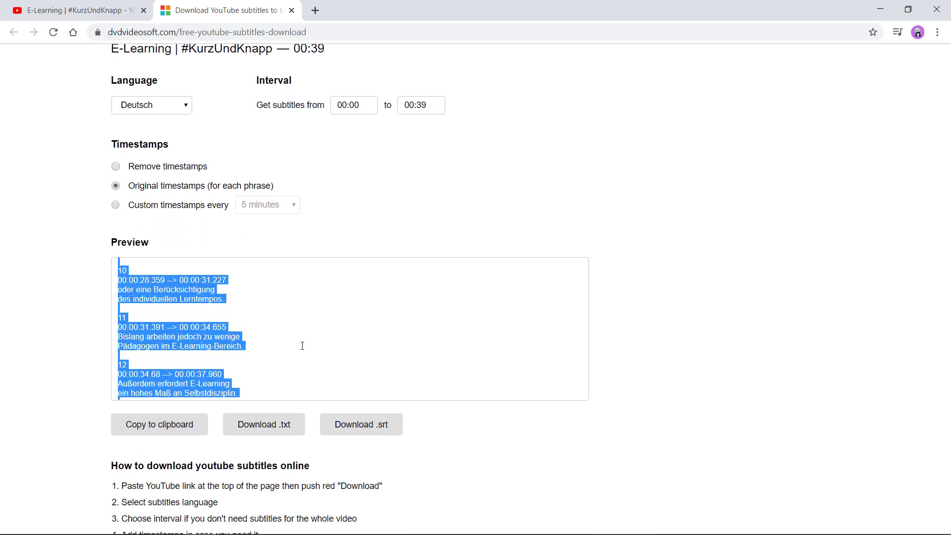
{"action": "left_click", "coordinate": [357, 433]}
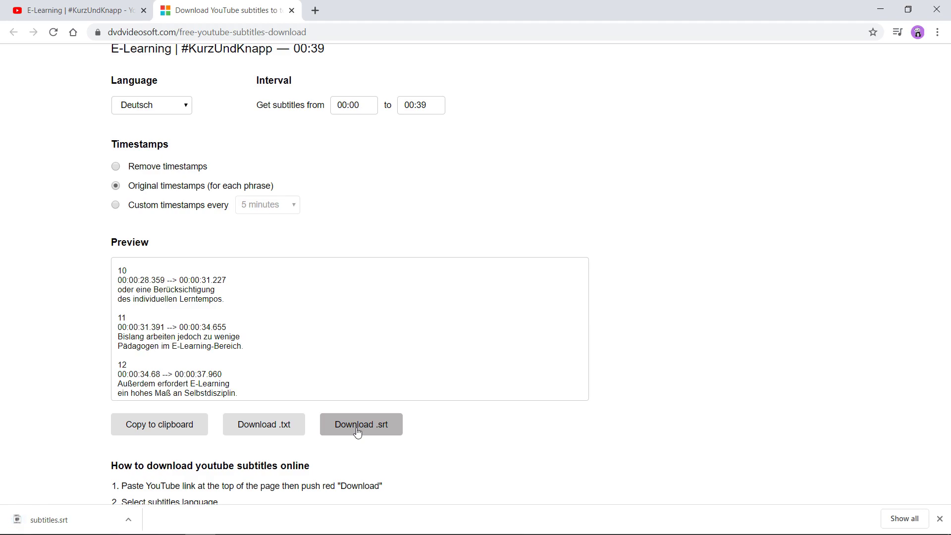
Open the downloaded subtitles.srt in Brackets to view its 12 timestamped German entries.
{"action": "left_click", "coordinate": [67, 520]}
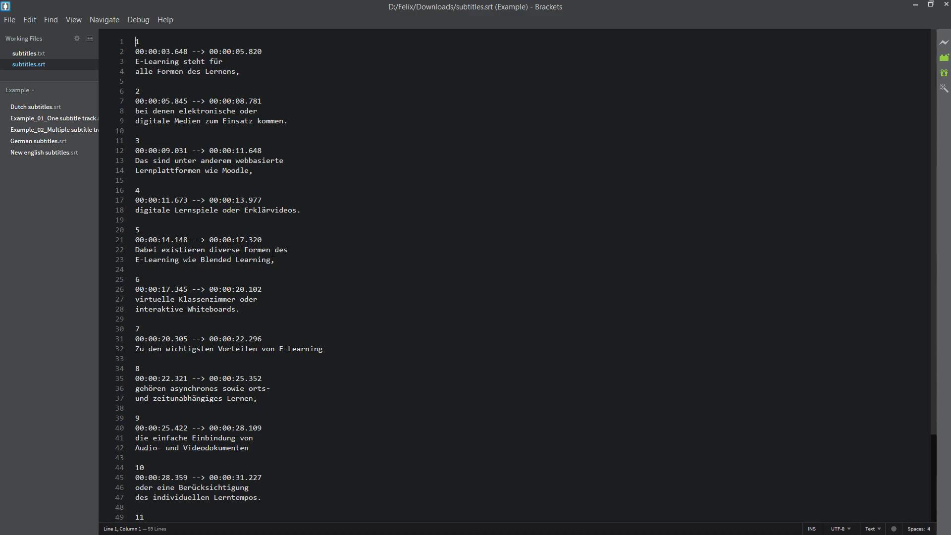
{"action": "scroll", "coordinate": [290, 258], "scroll_direction": "down", "scroll_amount": 3}
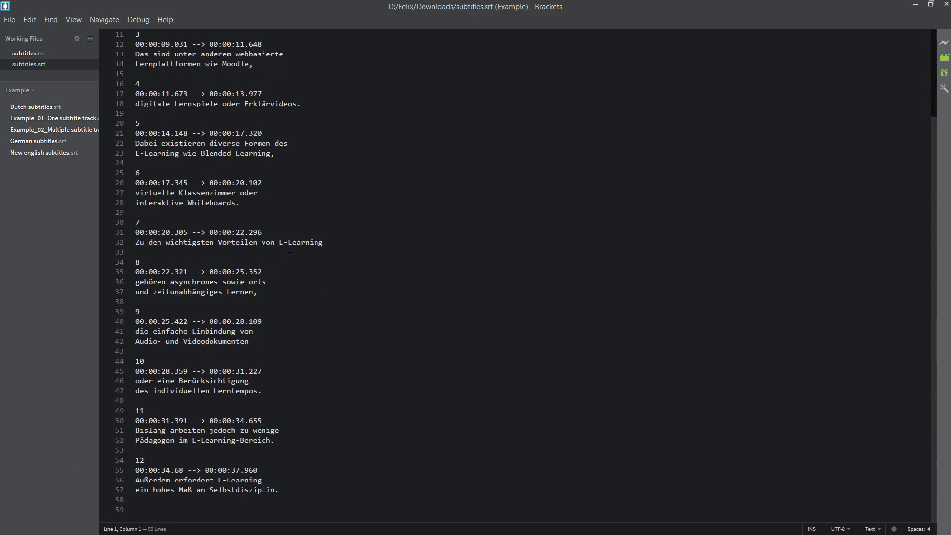